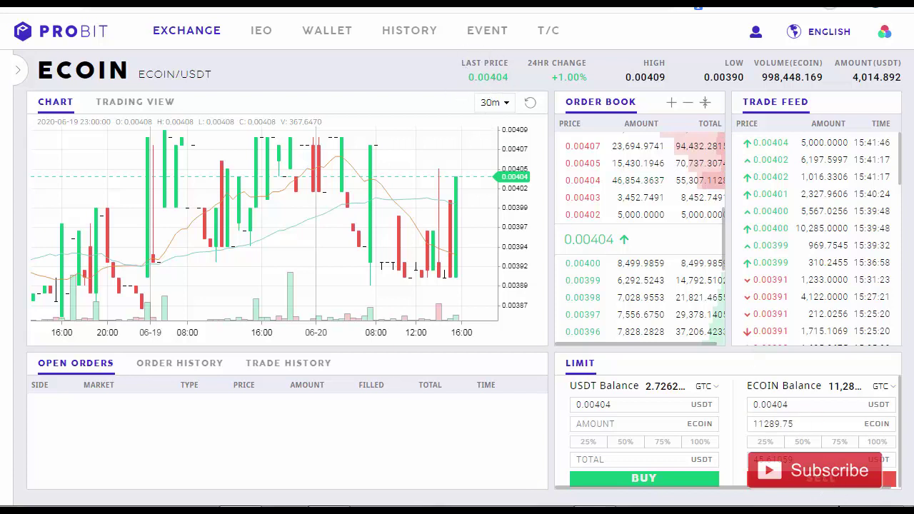
- Place a limit order selling 11289.75 ECOIN at 0.00404 USDT
click(821, 484)
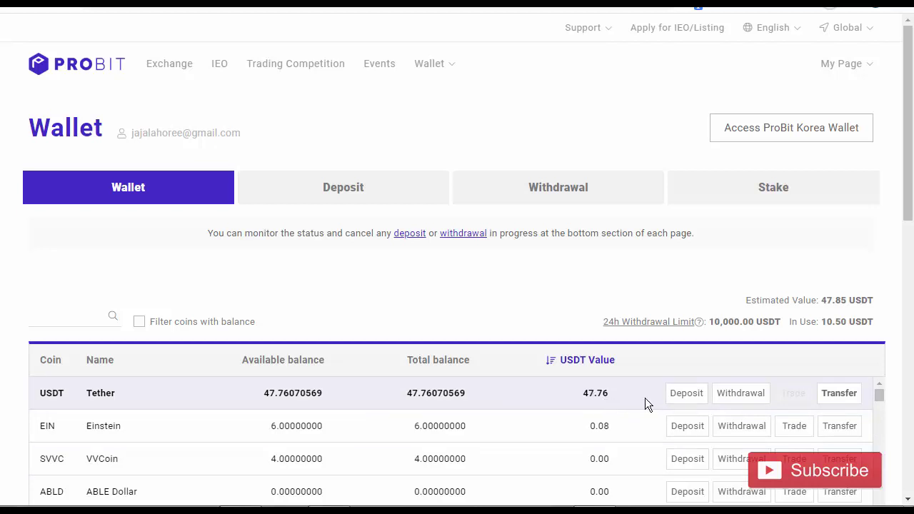
- Open the withdrawal form for Tether (USDT) from the wallet and choose ERC-20 as the blockchain type
click(741, 393)
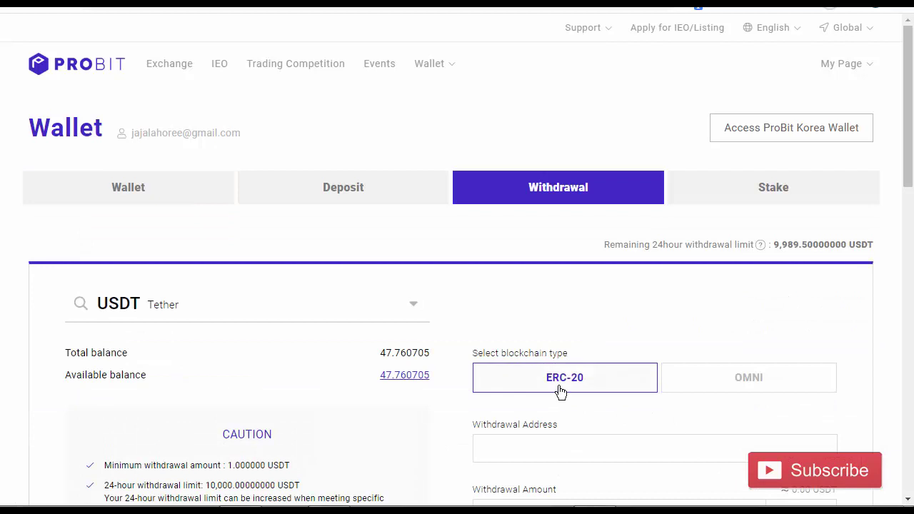
scroll(580, 390, down, 2)
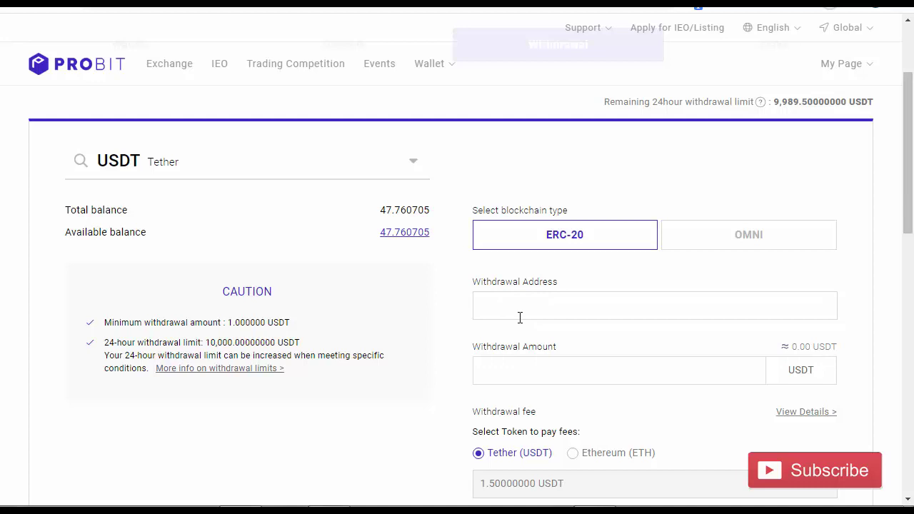
click(572, 243)
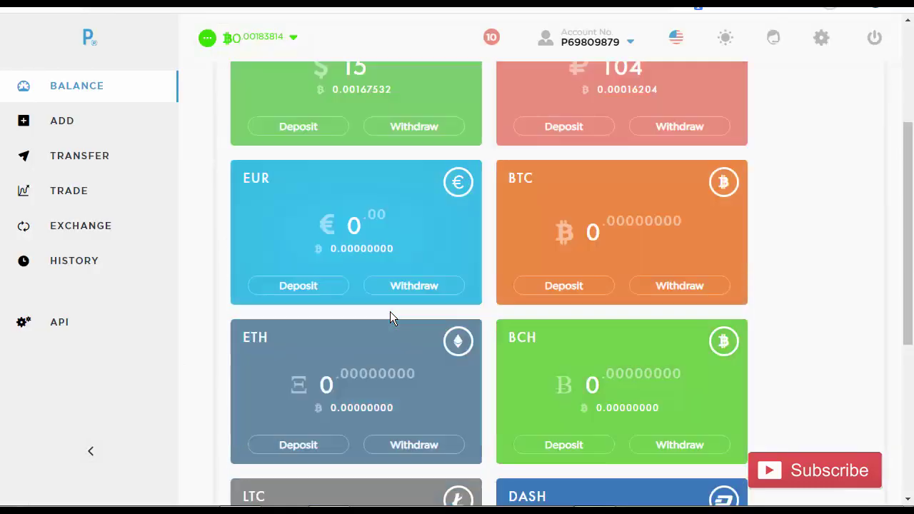
- Copy the USDT account's ERC-20 deposit address from Payeer and paste it as the withdrawal address in ProBit
scroll(390, 312, down, 5)
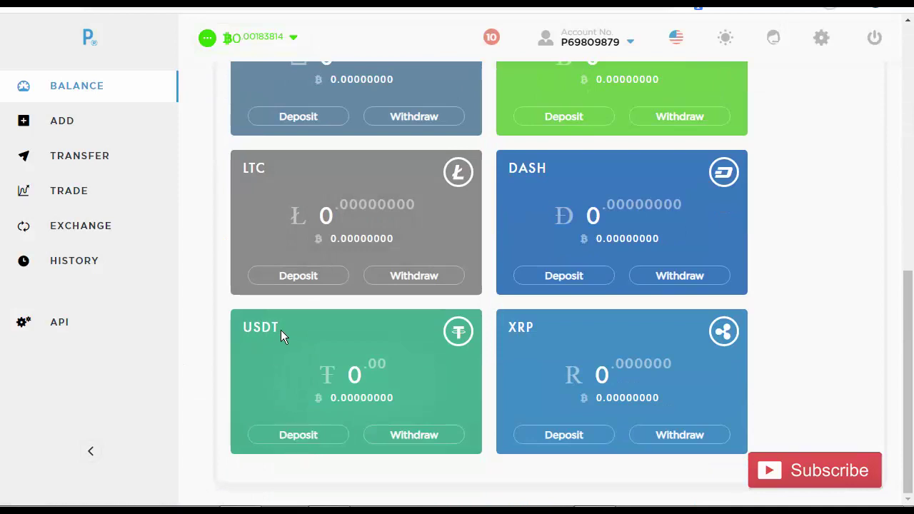
click(299, 437)
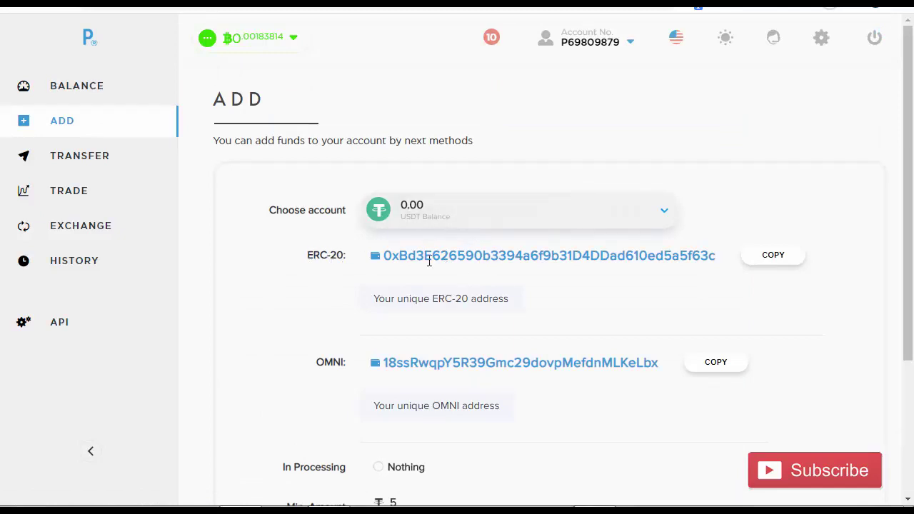
click(779, 263)
click(678, 3)
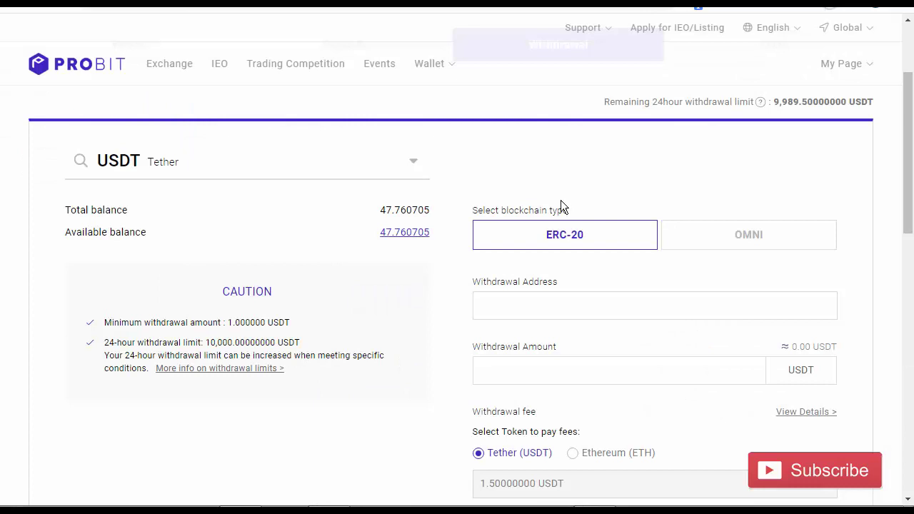
right_click(513, 306)
click(542, 195)
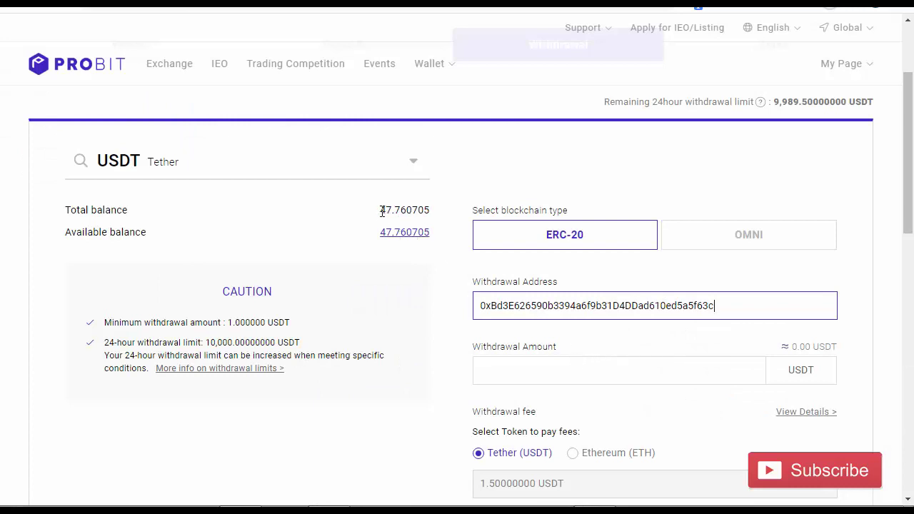
- Copy the total USDT balance and paste it as the withdrawal amount, 47.760705
drag(383, 211, 431, 210)
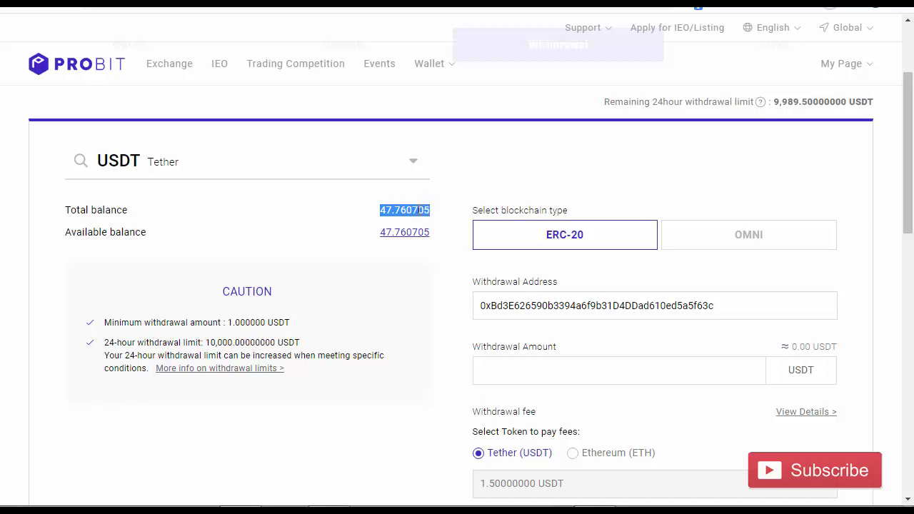
right_click(416, 210)
click(422, 220)
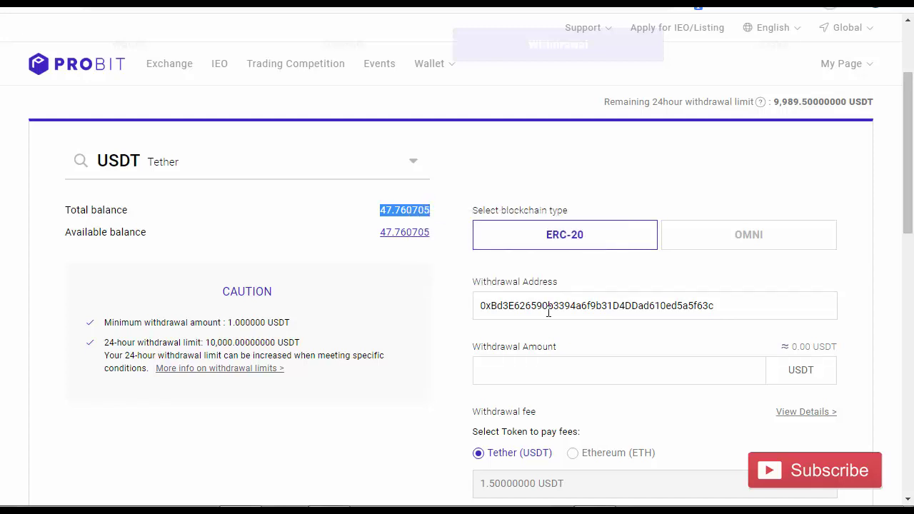
click(516, 366)
right_click(515, 367)
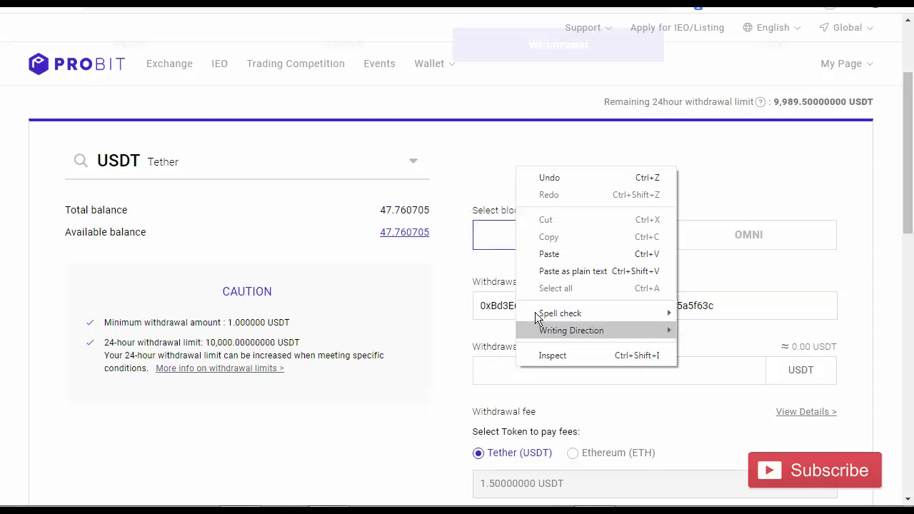
click(548, 253)
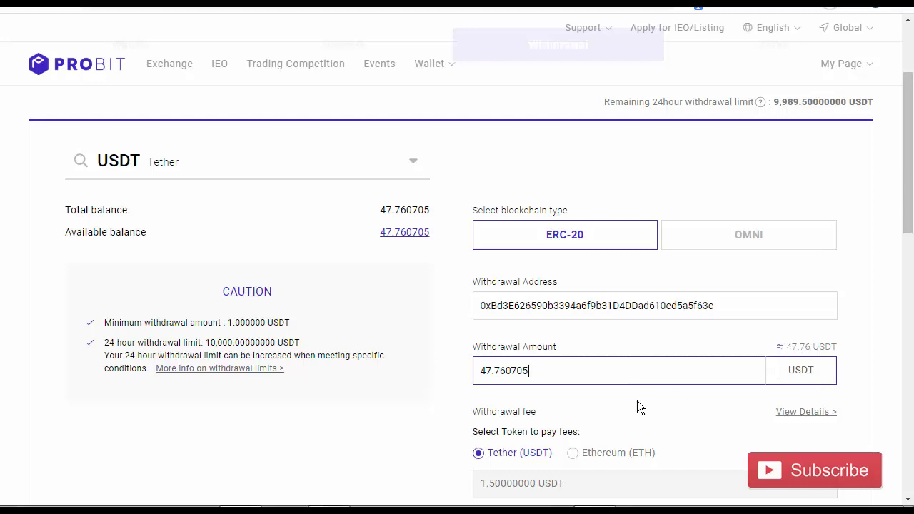
- Review the withdrawal details with the fee paid in Tether (USDT) and submit the USDT withdrawal
scroll(637, 401, down, 3)
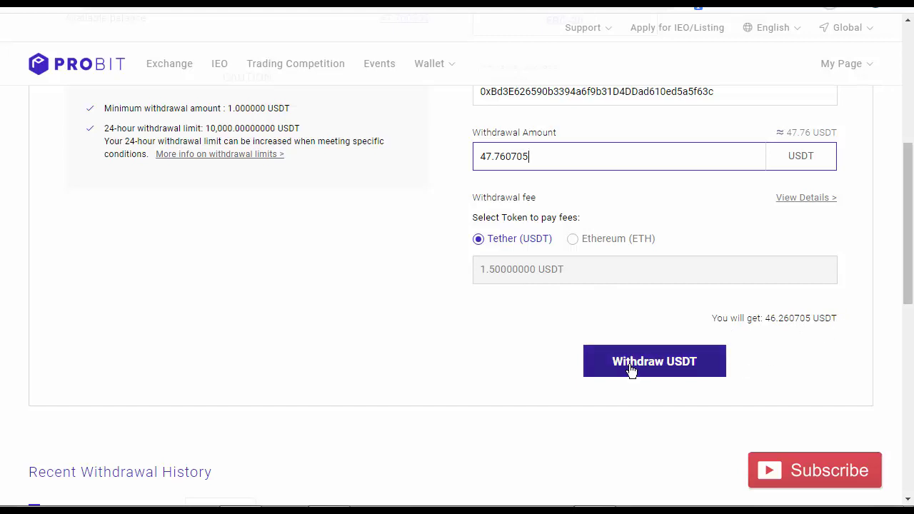
scroll(778, 383, up, 3)
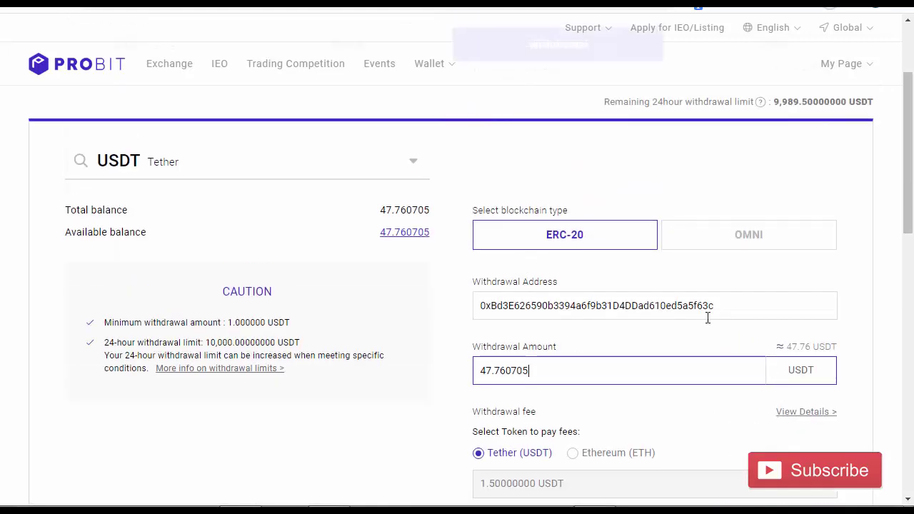
scroll(708, 318, down, 3)
click(651, 392)
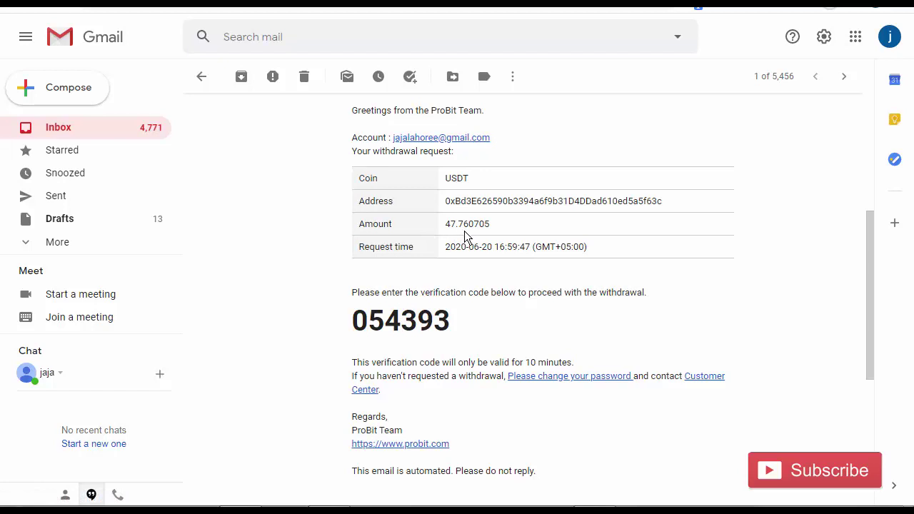
- Copy the verification code from the ProBit e-mail, submit it in ProBit's two-factor authentication, and start the SMS verification
double_click(406, 319)
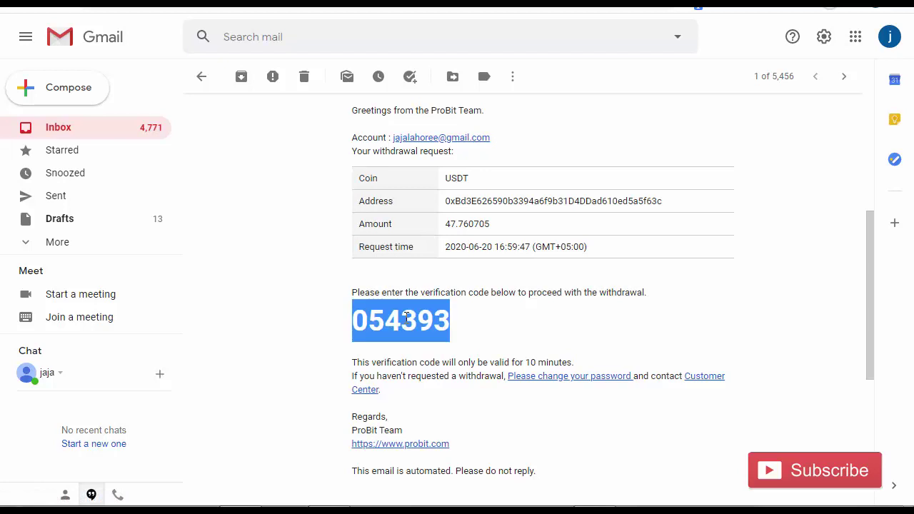
right_click(406, 319)
click(422, 327)
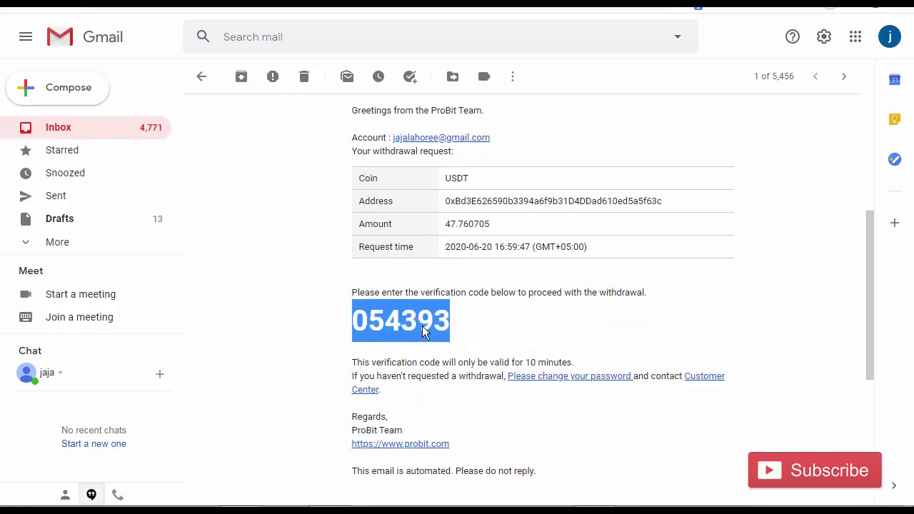
click(653, 6)
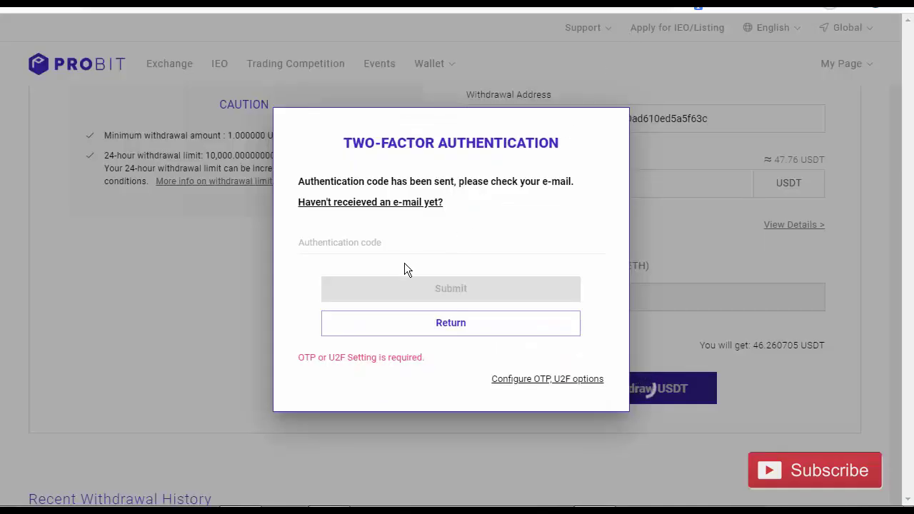
right_click(367, 244)
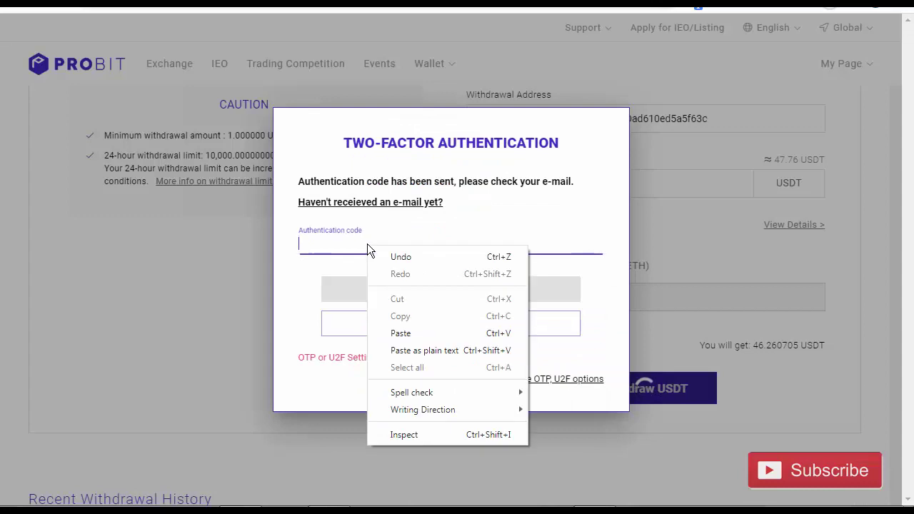
click(397, 333)
click(458, 290)
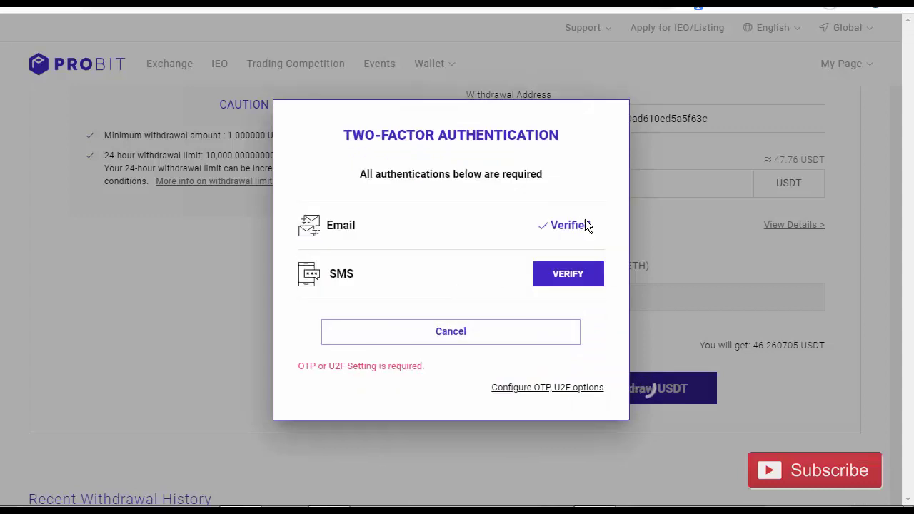
click(555, 275)
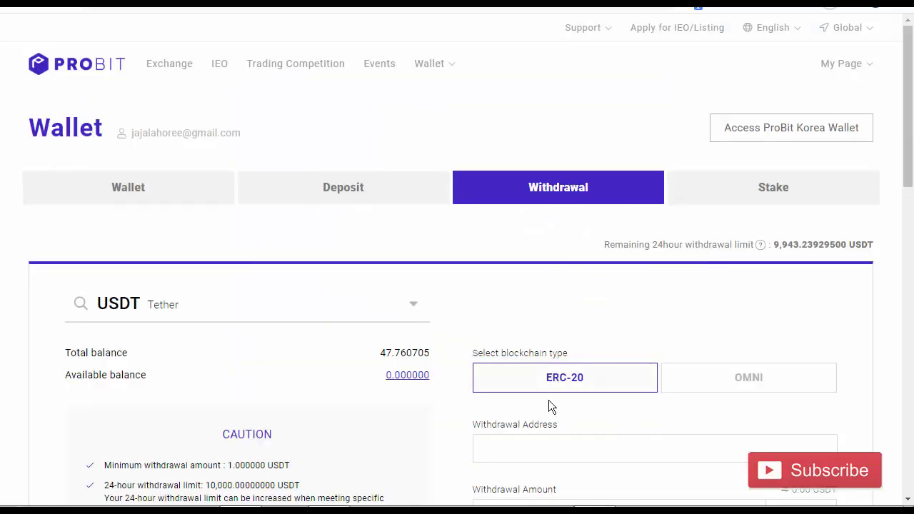
- Check the total and available USDT balances on the withdrawal page and open the wallet overview
scroll(615, 400, down, 5)
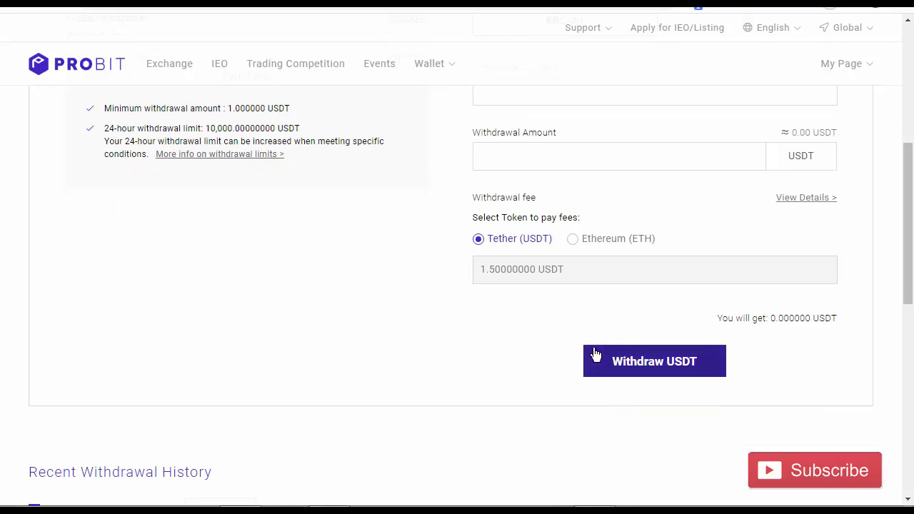
scroll(597, 355, up, 2)
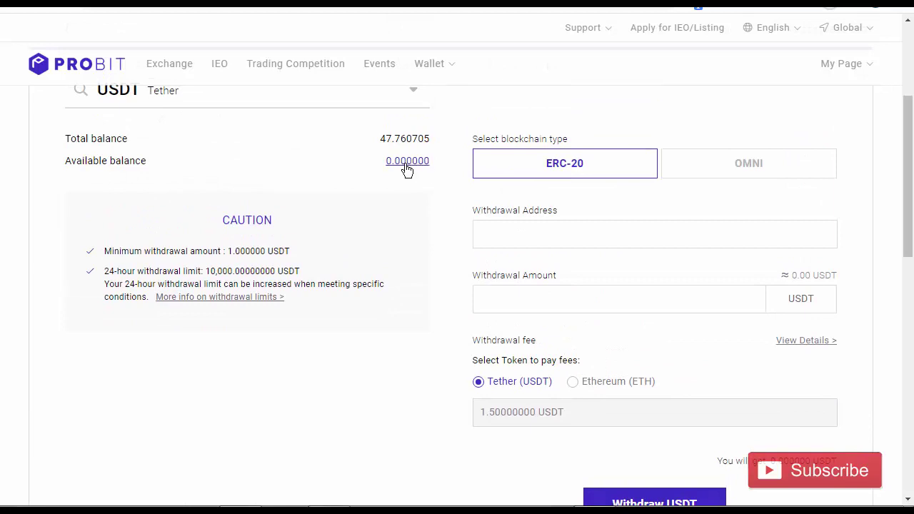
scroll(319, 184, up, 3)
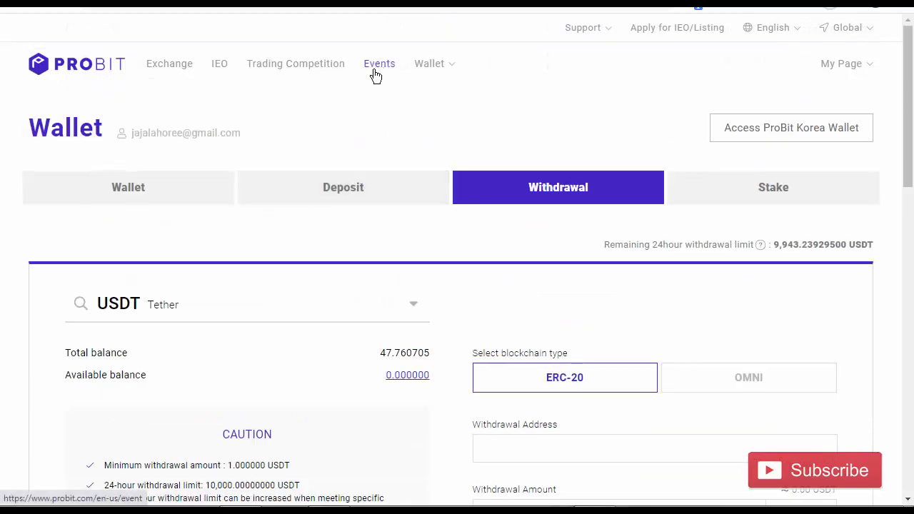
mouse_move(435, 69)
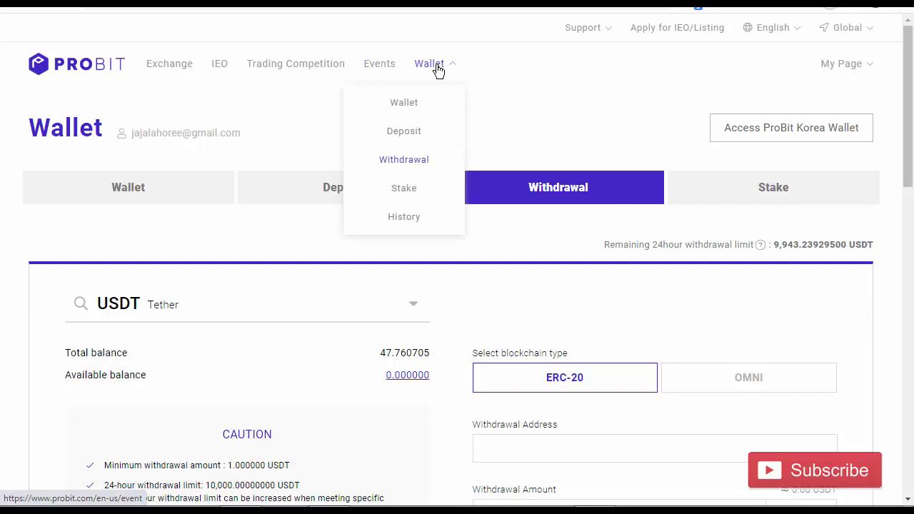
click(404, 105)
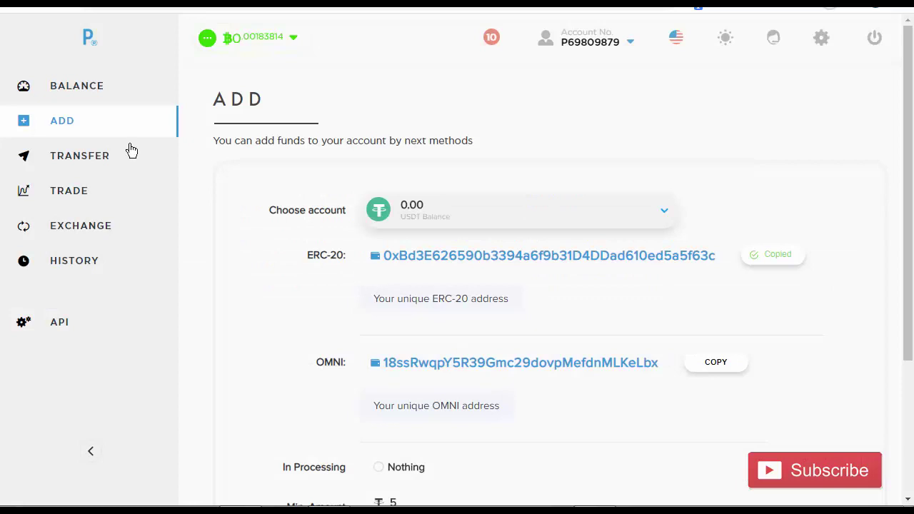
- Switch to Payeer and open the balance overview to check the USDT account for the deposit
click(72, 98)
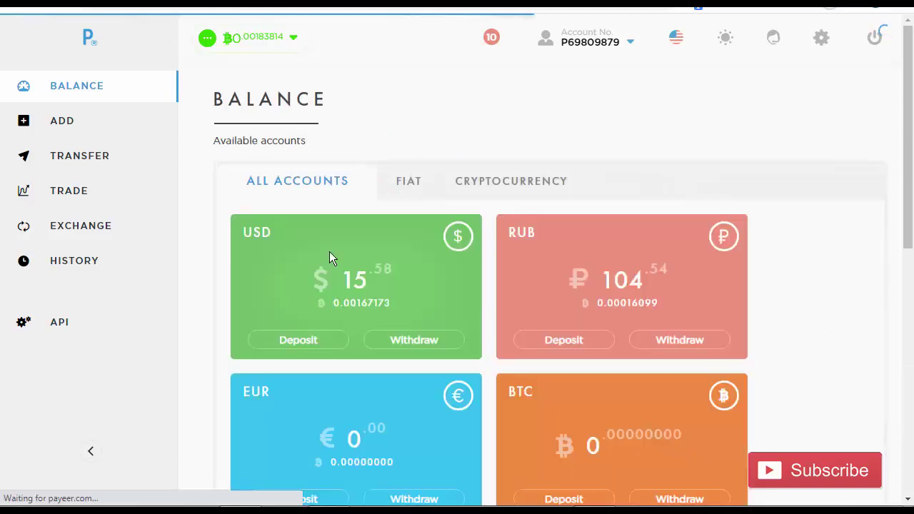
scroll(302, 306, down, 8)
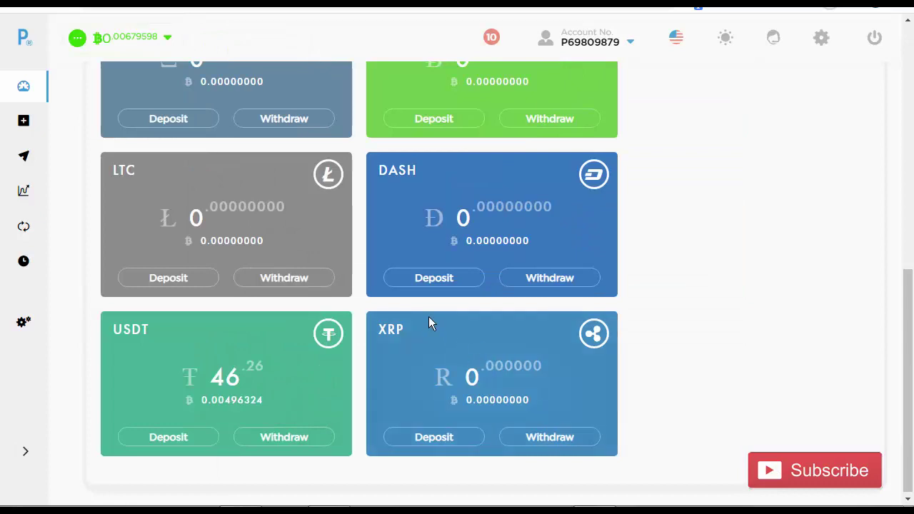
drag(906, 330, 913, 100)
scroll(675, 209, down, 7)
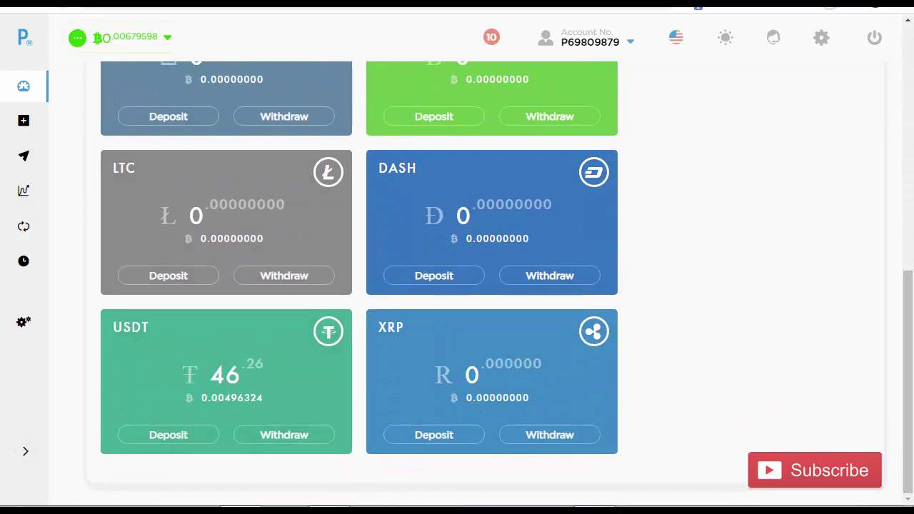
- Expand the sidebar to show its labels and review the USD and USDT account balances
click(160, 124)
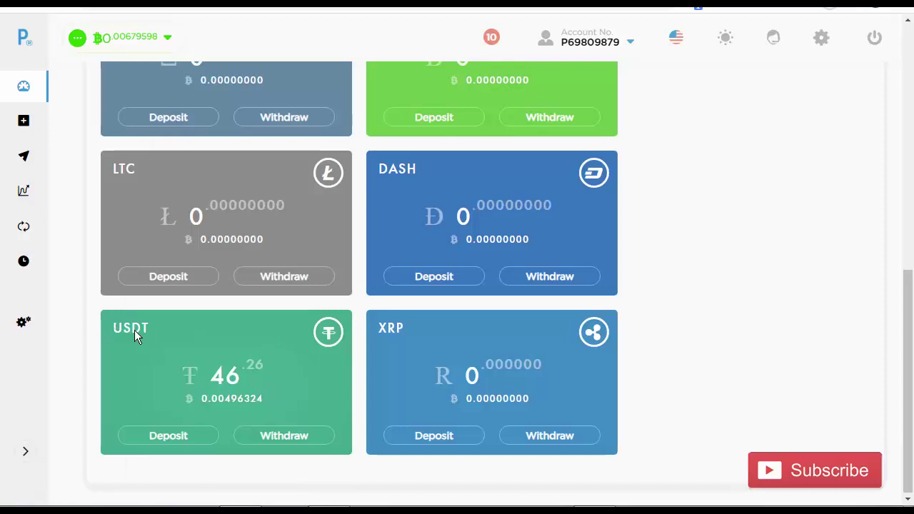
click(24, 451)
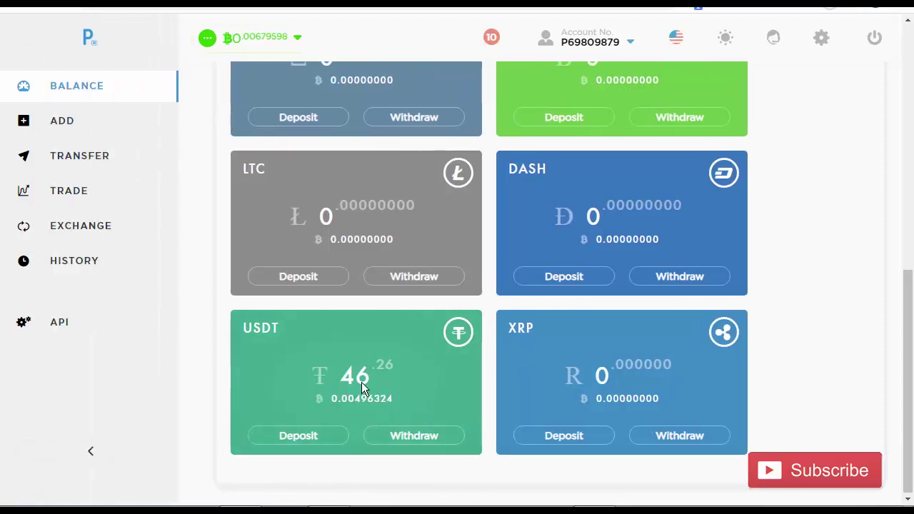
drag(908, 300, 906, 54)
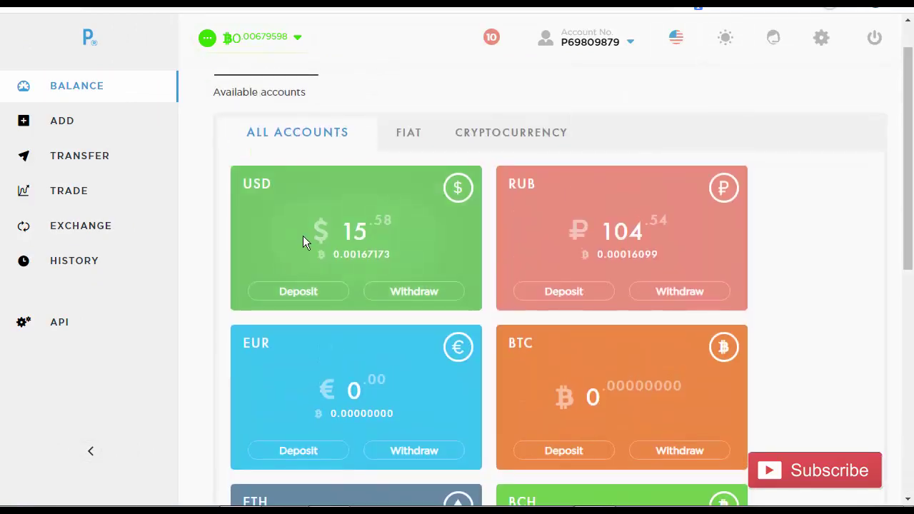
drag(911, 196, 907, 421)
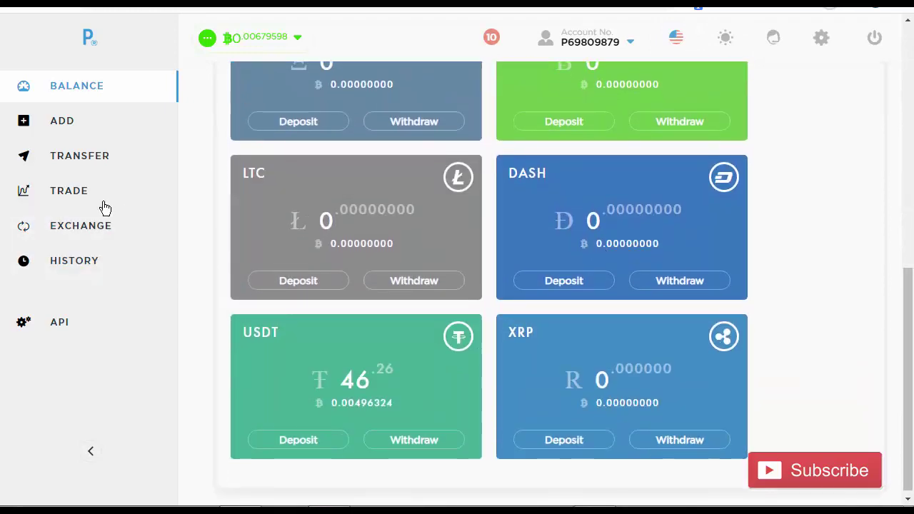
- Open Payeer's trading page and set the trading pair to Tether USDT / Payeer USD
click(65, 194)
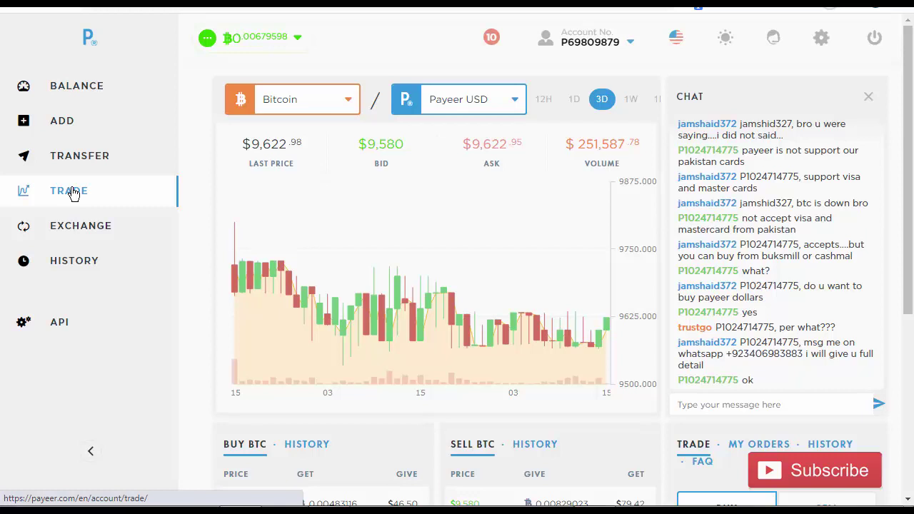
click(350, 105)
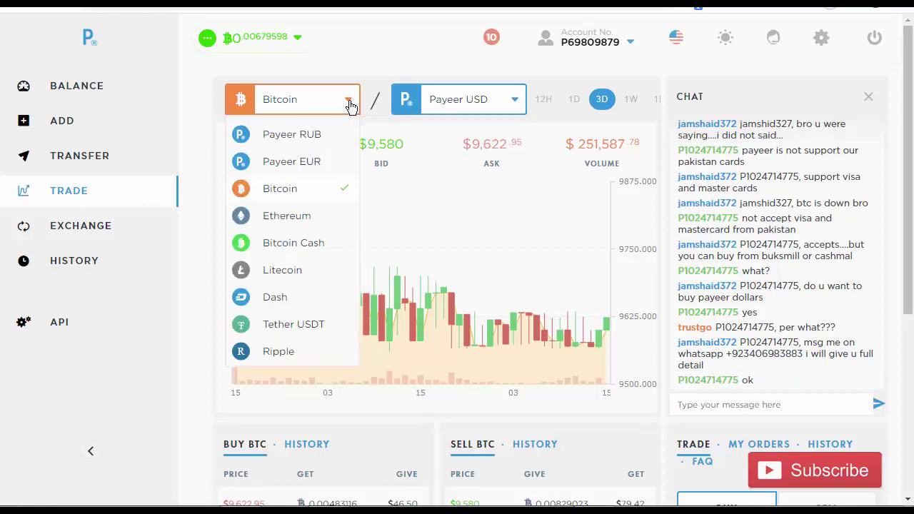
click(303, 330)
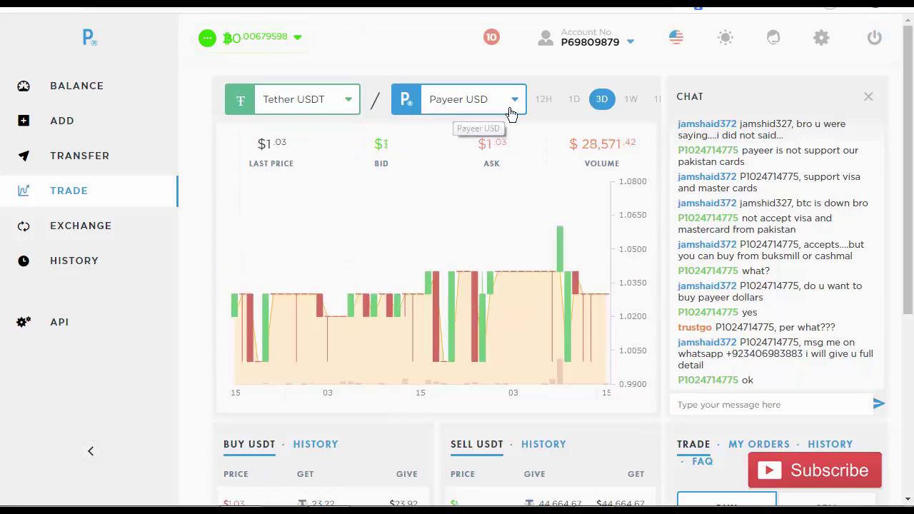
- Switch the trade form to selling USDT and enter 46.26 USDT as the amount to give at 1 USD each
drag(907, 217, 913, 260)
scroll(913, 261, down, 3)
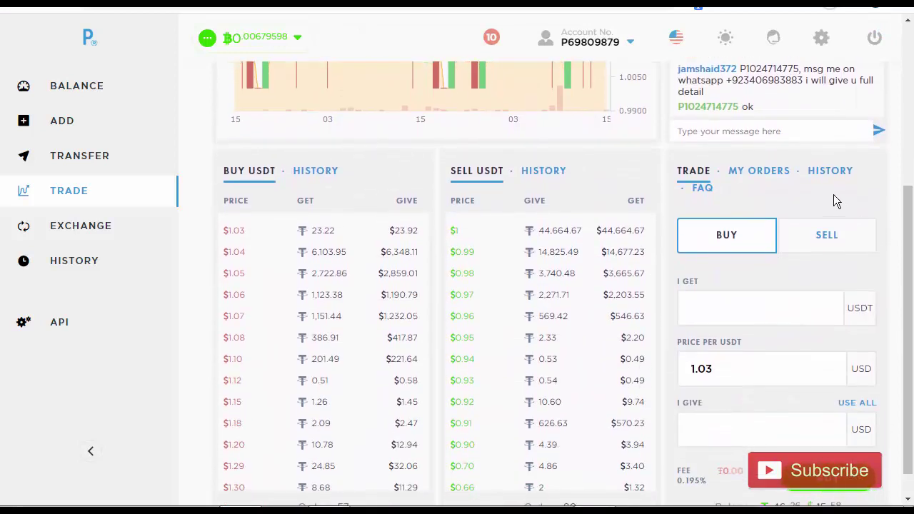
click(831, 243)
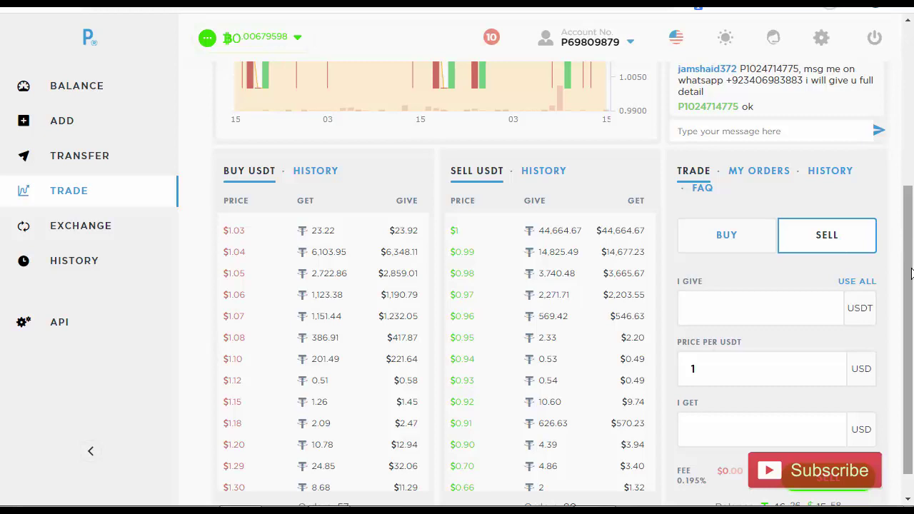
drag(912, 263, 912, 300)
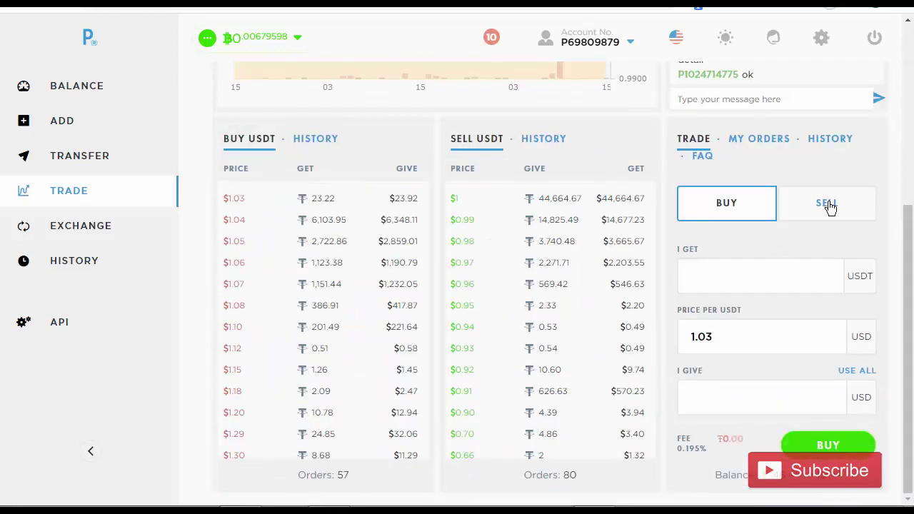
click(828, 207)
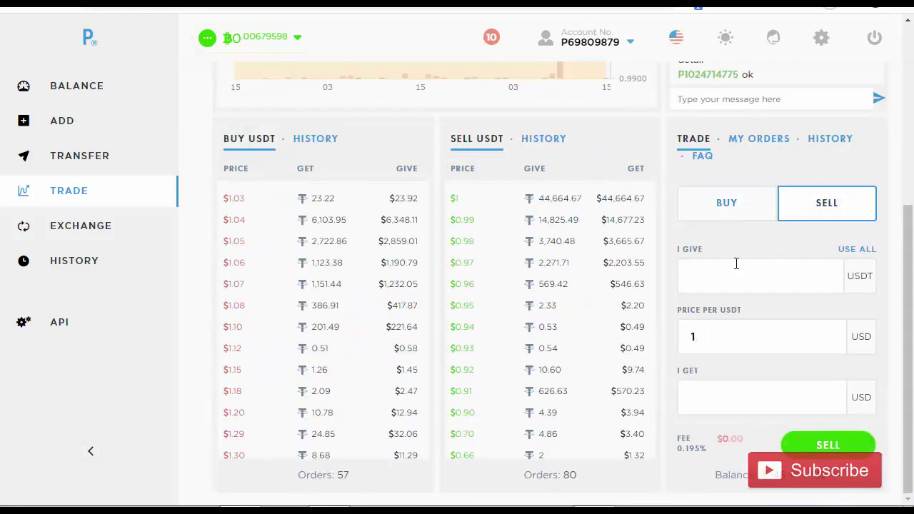
click(698, 278)
text(46.26)
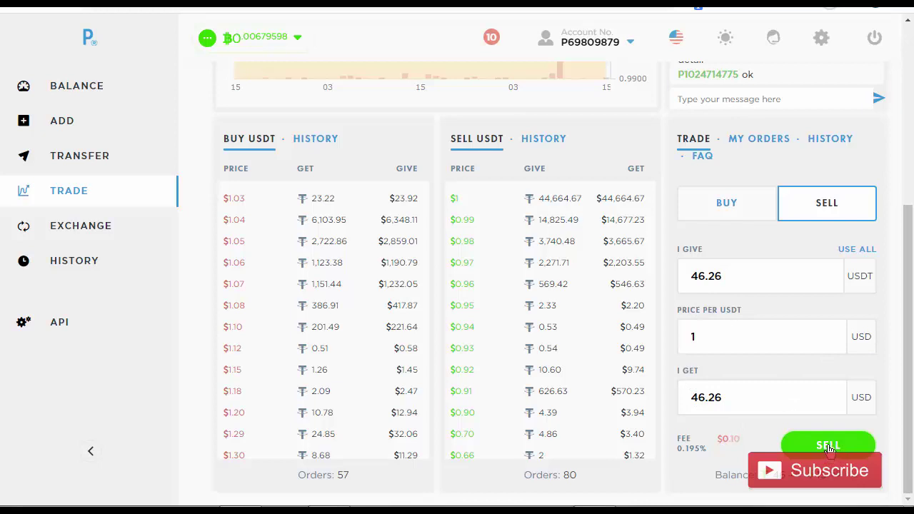
- Recheck the selected trading pair and submit the sell order for the USDT
drag(908, 223, 910, 33)
mouse_move(676, 36)
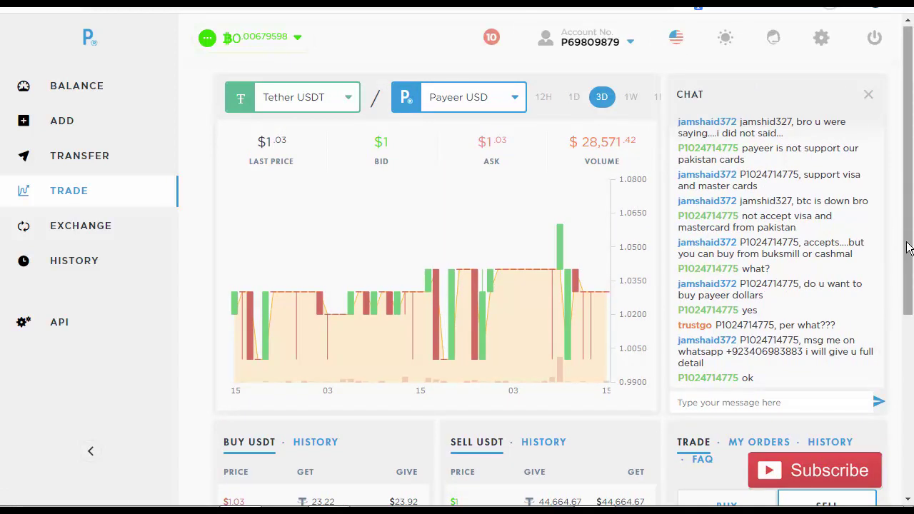
drag(906, 250, 861, 425)
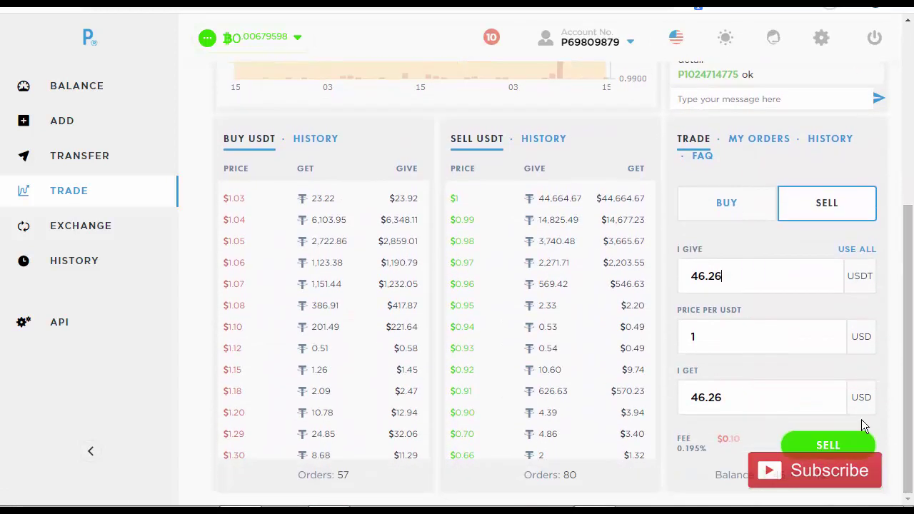
click(828, 447)
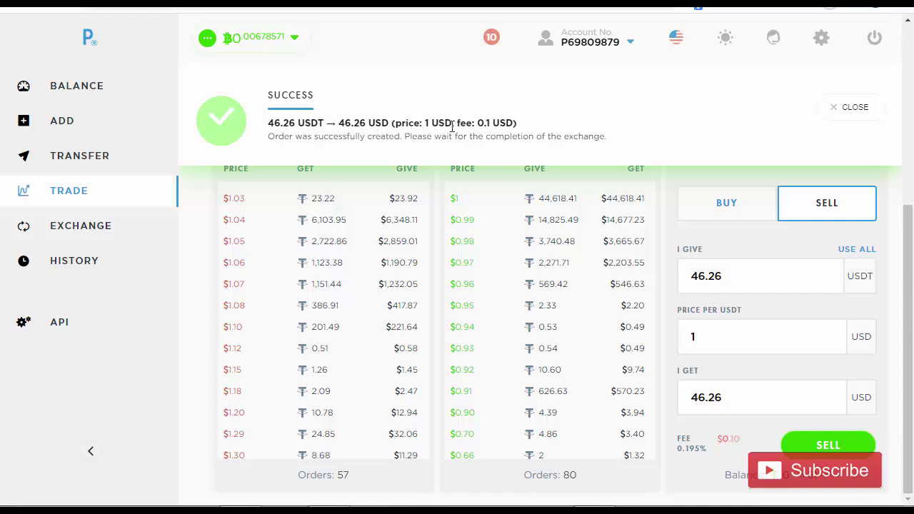
- Open the balance overview and check the USD and USDT account balances after the trade
click(84, 91)
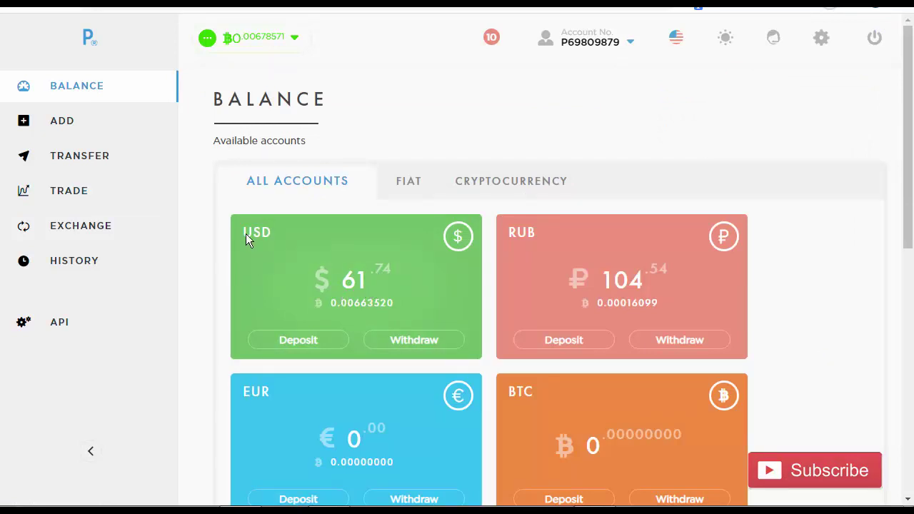
scroll(332, 301, down, 8)
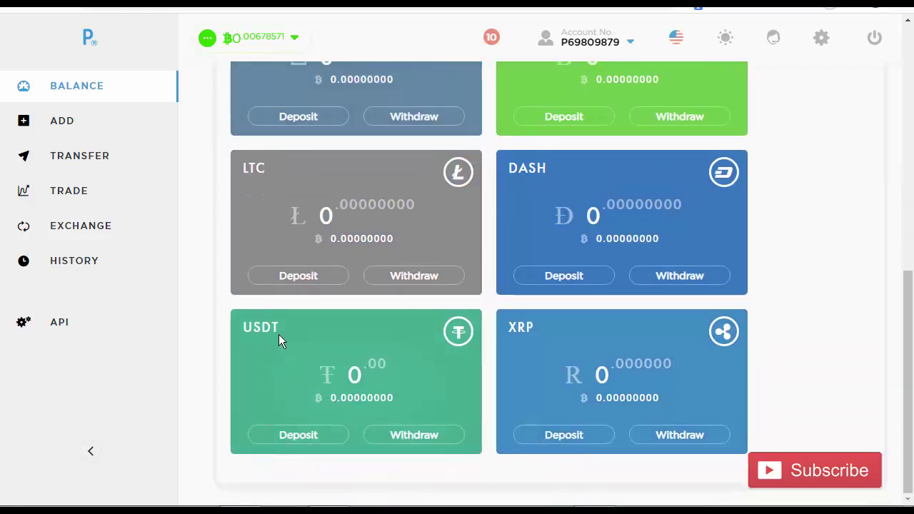
scroll(343, 364, up, 8)
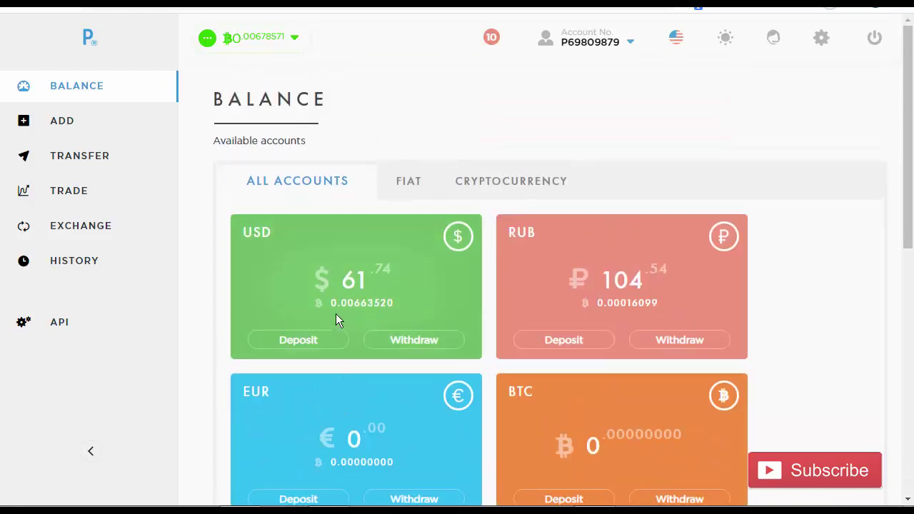